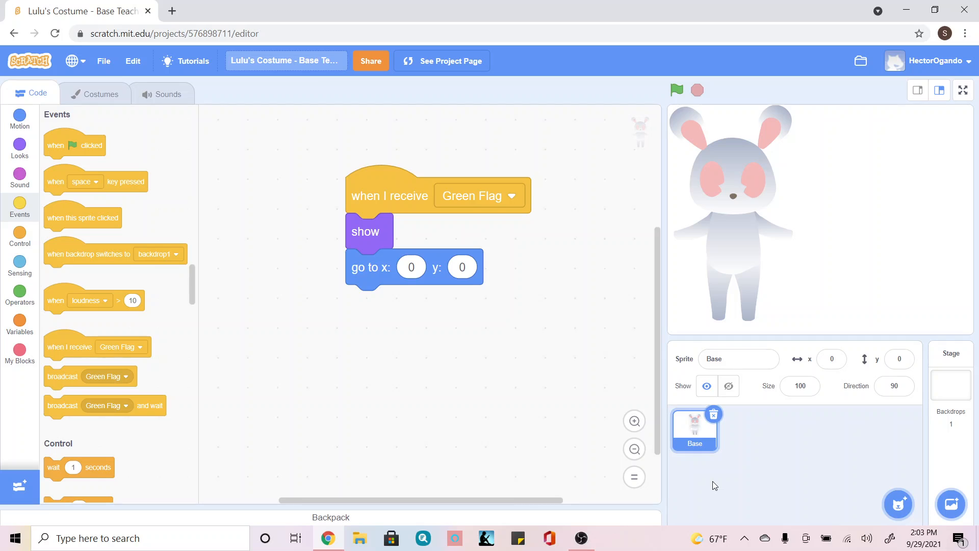
# Duplicate the Base sprite and rename the copy Shirt in its costume editor
pyautogui.rightClick(694, 436)
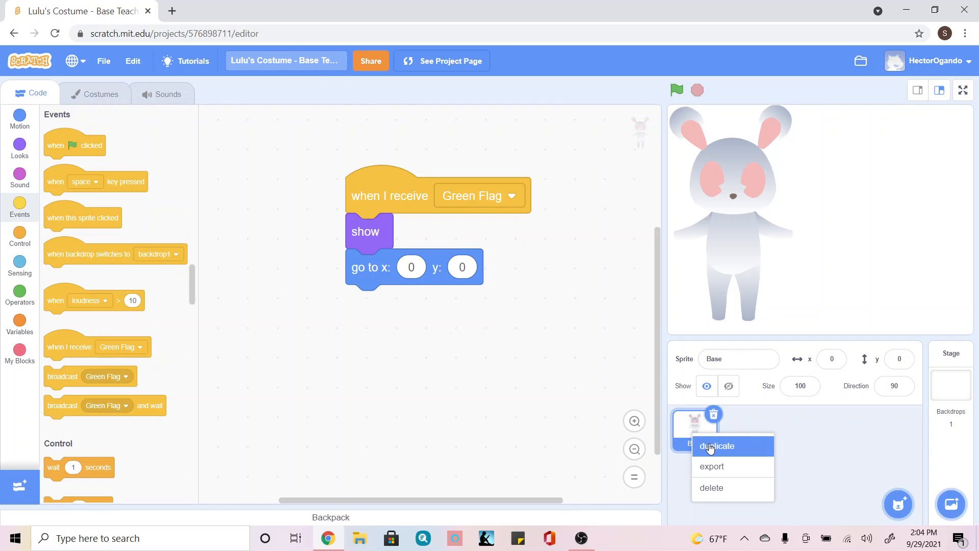
pyautogui.click(710, 447)
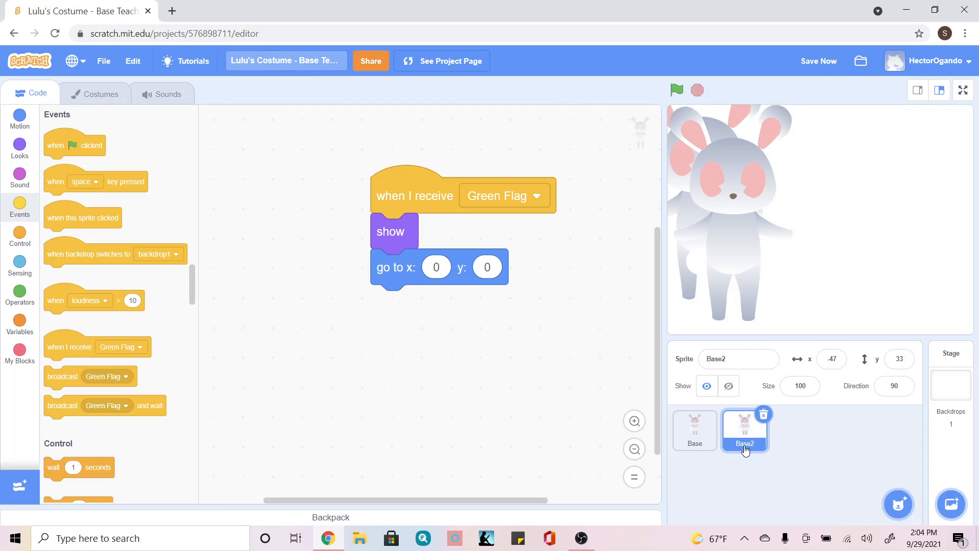
pyautogui.click(85, 94)
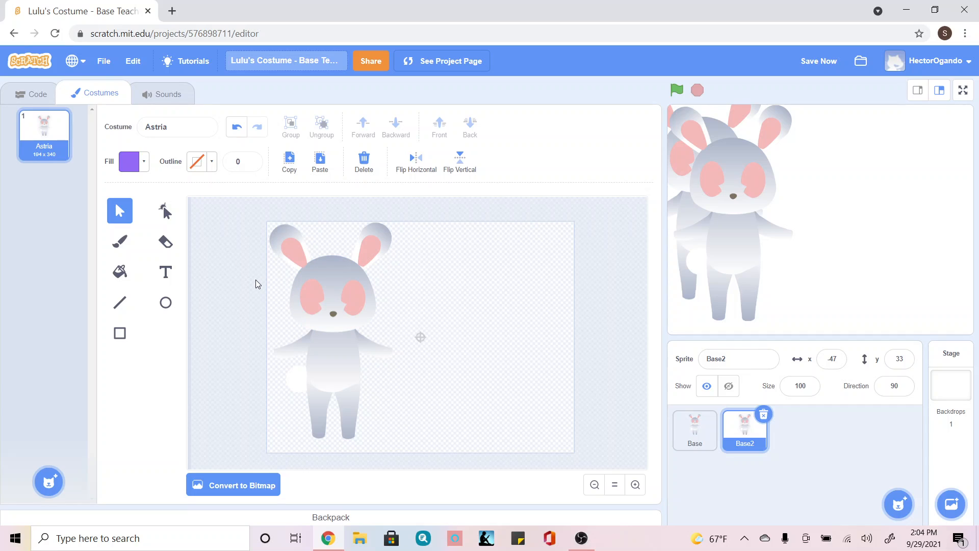
pyautogui.click(725, 359)
pyautogui.moveTo(725, 358); pyautogui.dragTo(668, 364)
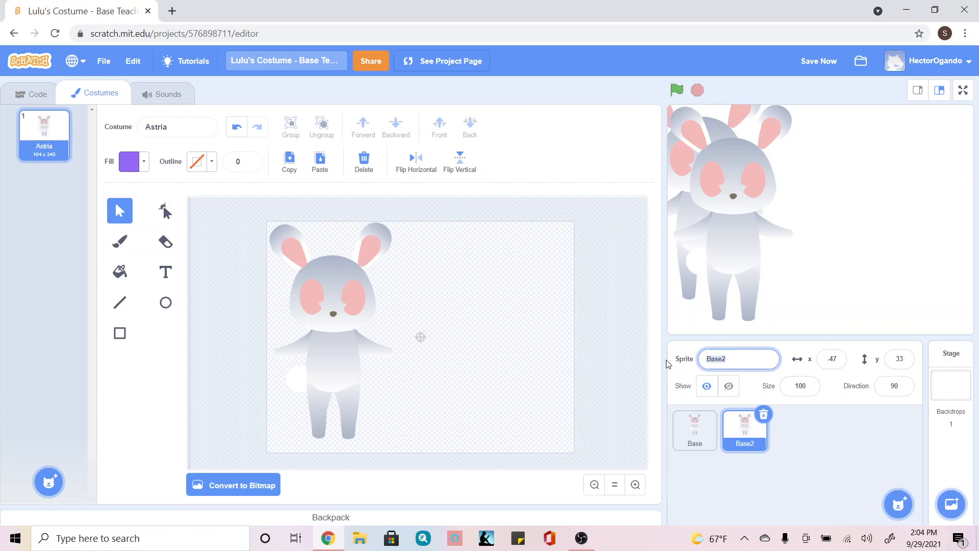
pyautogui.write('Shirt')
pyautogui.click(603, 425)
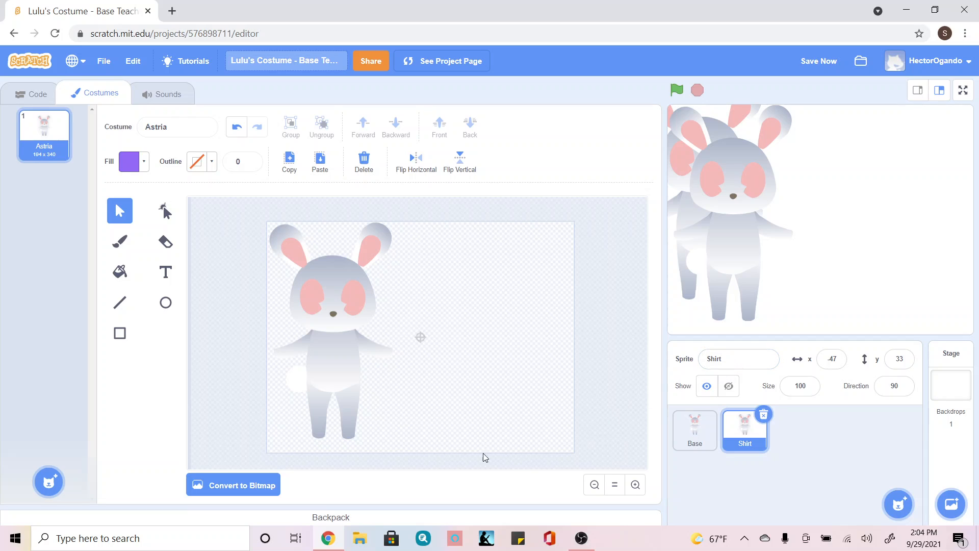
# Delete the rabbit's legs, tail and both ears from the Shirt sprite's costume
pyautogui.click(354, 413)
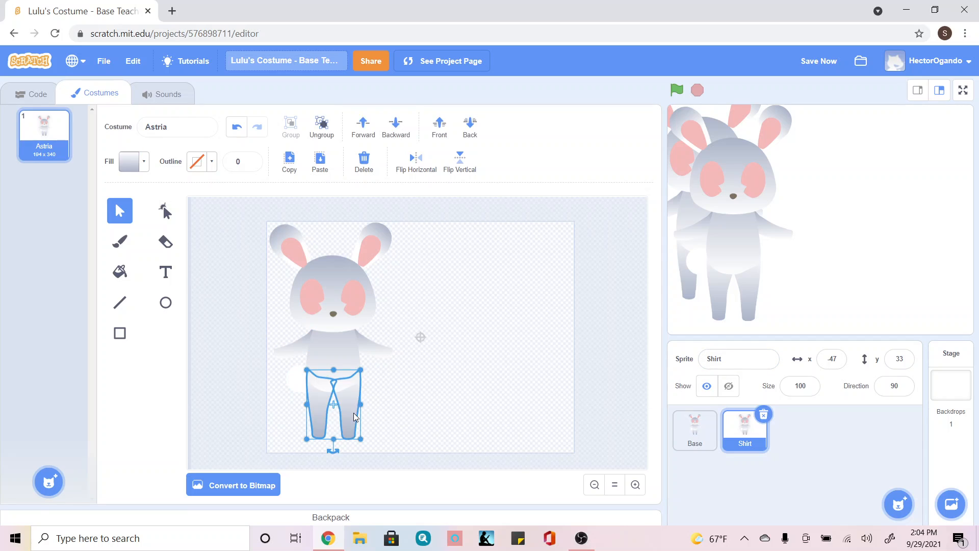
pyautogui.click(364, 158)
pyautogui.click(298, 378)
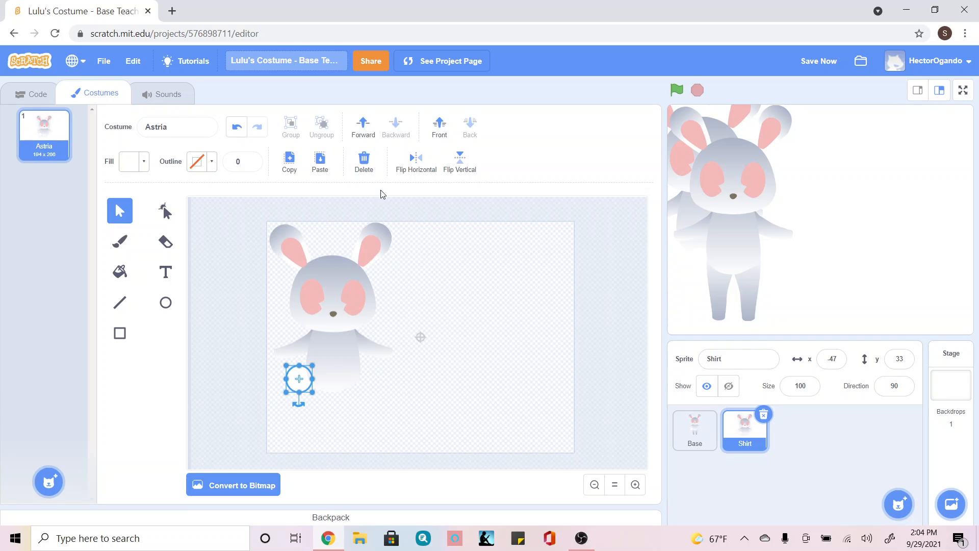
pyautogui.click(364, 159)
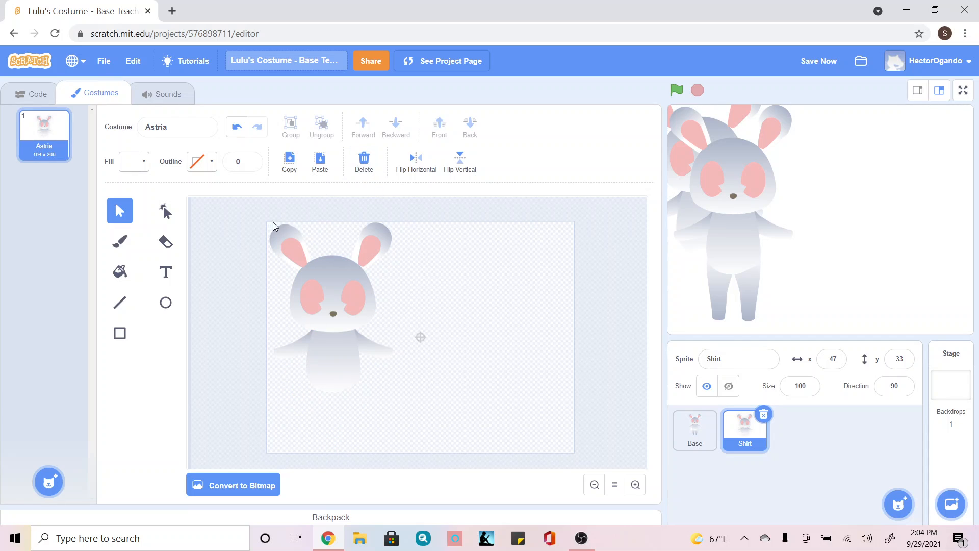
pyautogui.moveTo(255, 219); pyautogui.dragTo(409, 245)
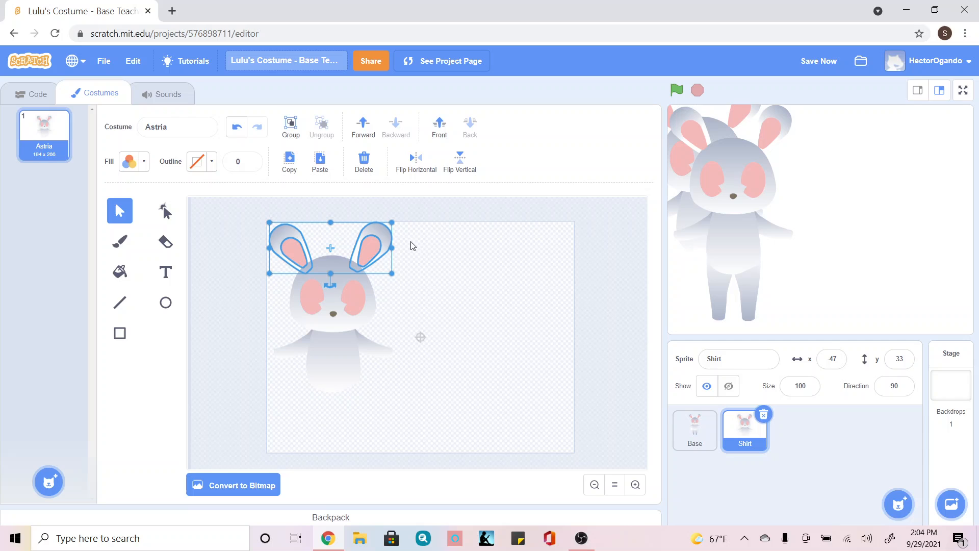
pyautogui.click(363, 161)
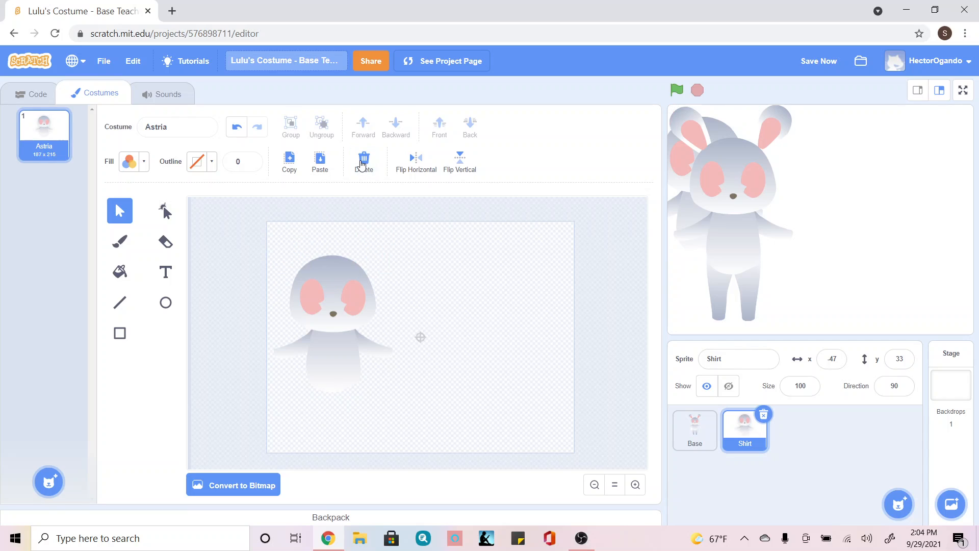
# Delete both pink eye patches and the nose from the rabbit's face, leaving the head, torso and arms
pyautogui.click(358, 294)
pyautogui.click(364, 161)
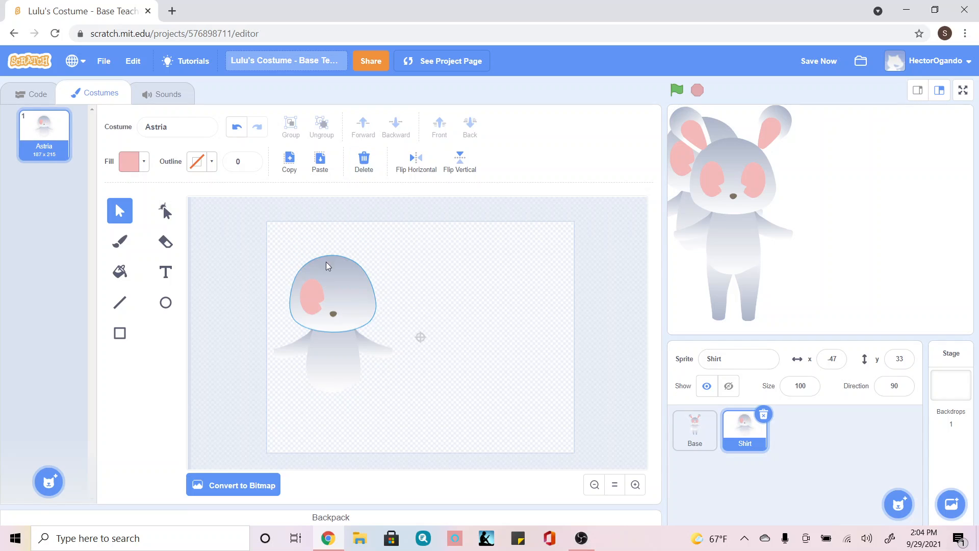
pyautogui.click(313, 294)
pyautogui.click(362, 159)
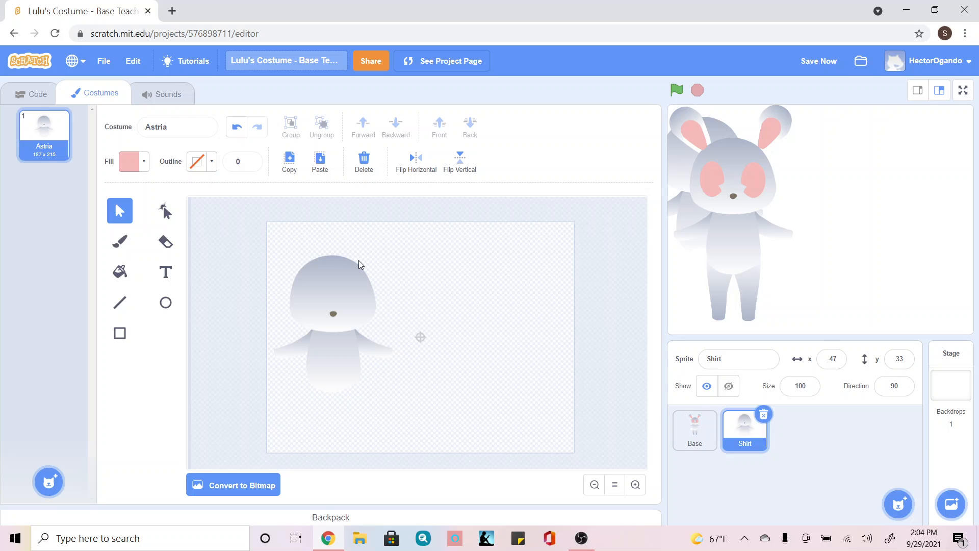
pyautogui.click(332, 314)
pyautogui.click(364, 161)
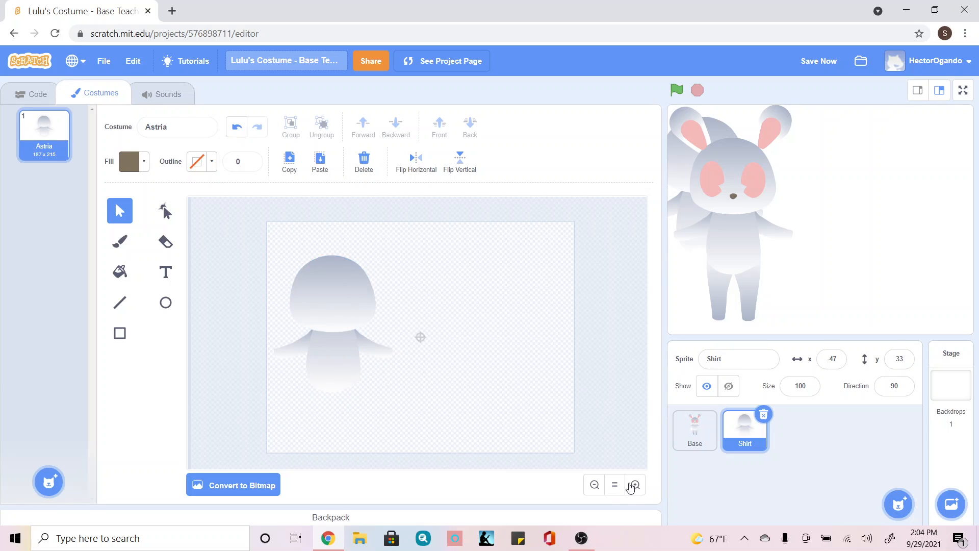
# Paint a closed T-shirt outline over the torso with the size 8 brush and fill its inside with the same brown
pyautogui.click(636, 485)
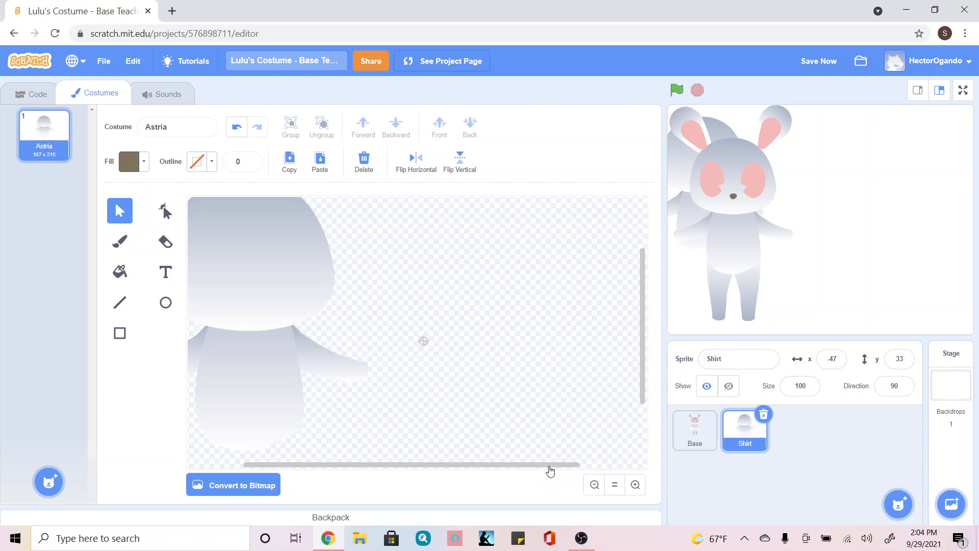
pyautogui.moveTo(530, 471); pyautogui.dragTo(490, 474)
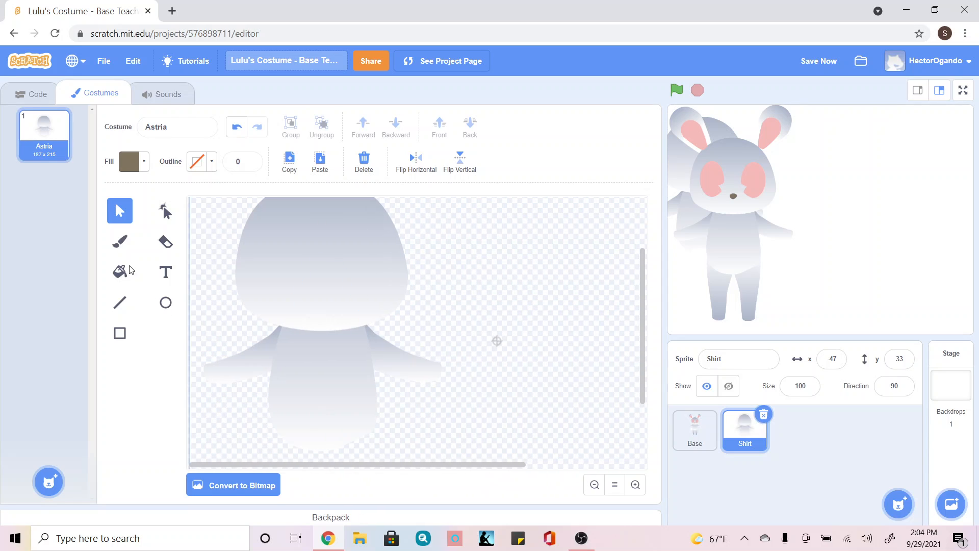
pyautogui.click(120, 244)
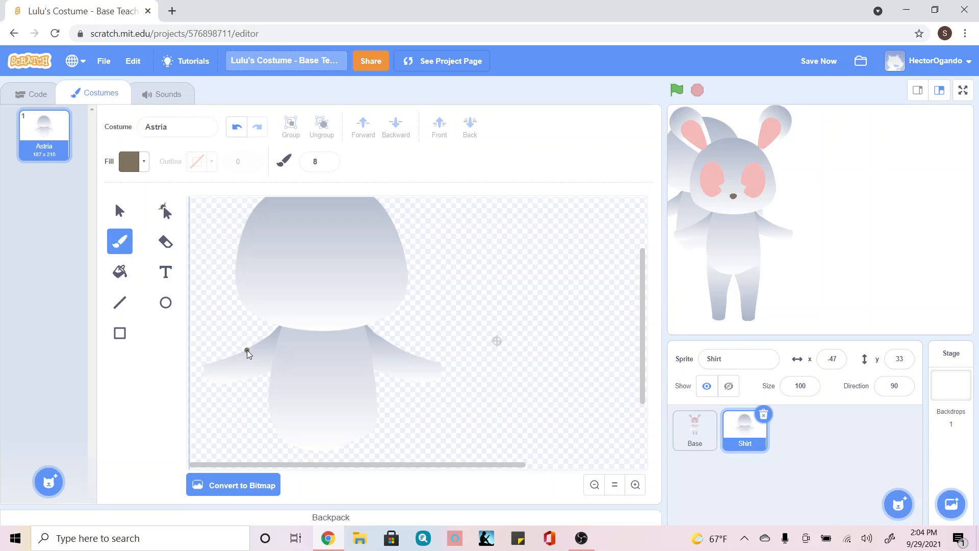
pyautogui.moveTo(247, 352)
pyautogui.mouseDown()
pyautogui.moveTo(252, 380)
pyautogui.moveTo(273, 370)
pyautogui.moveTo(277, 427)
pyautogui.moveTo(370, 428)
pyautogui.moveTo(380, 422)
pyautogui.moveTo(375, 370)
pyautogui.moveTo(389, 378)
pyautogui.mouseUp()
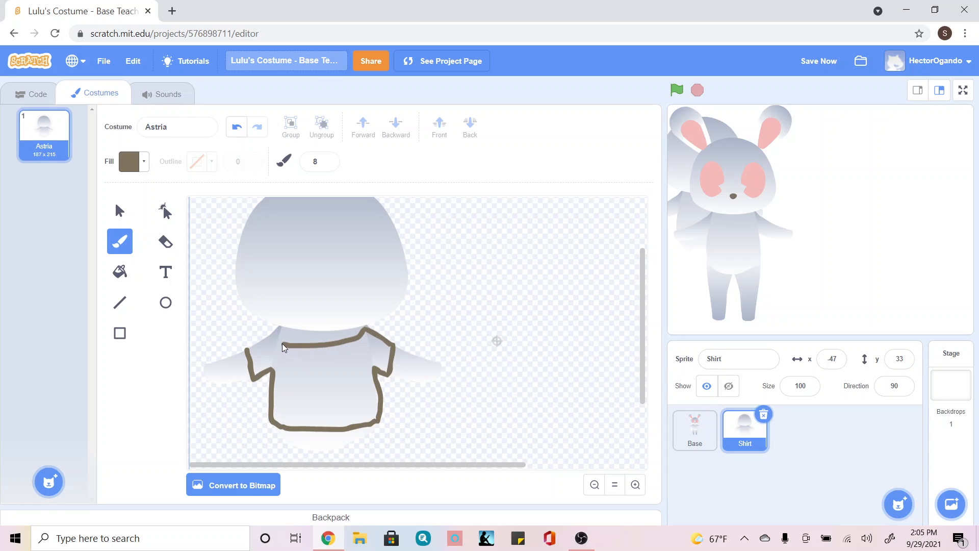
pyautogui.moveTo(249, 352); pyautogui.dragTo(246, 349)
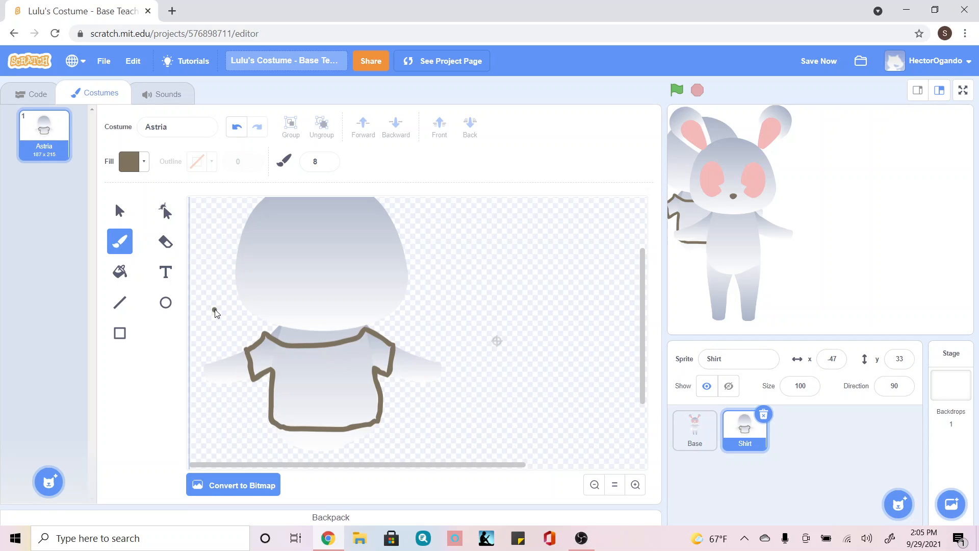
pyautogui.click(119, 272)
pyautogui.click(320, 383)
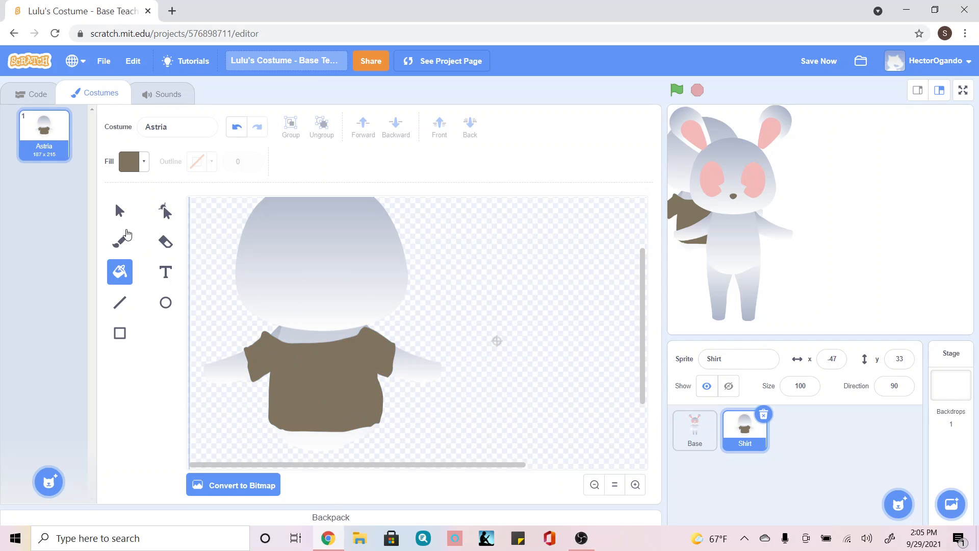
# Set the brush fill color's saturation to 70
pyautogui.click(120, 241)
pyautogui.click(131, 162)
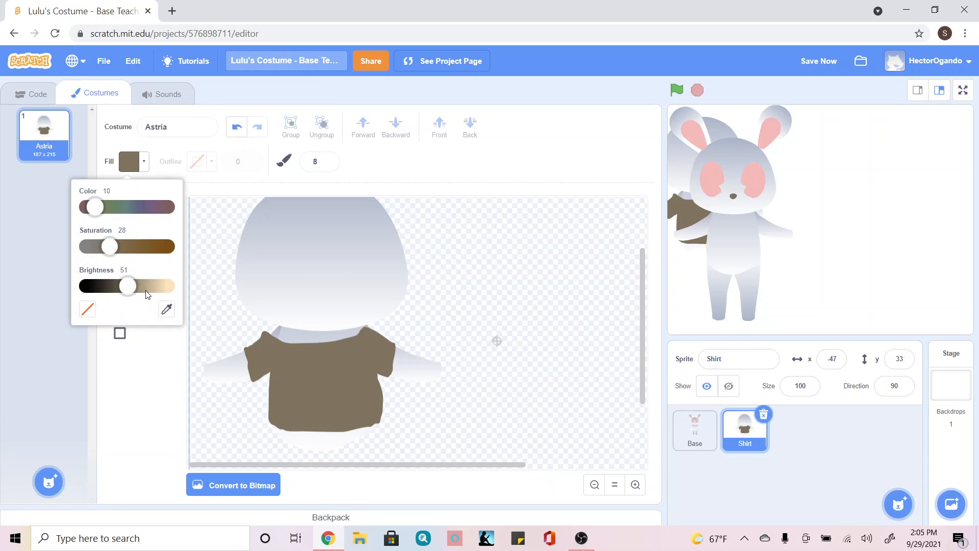
pyautogui.click(144, 248)
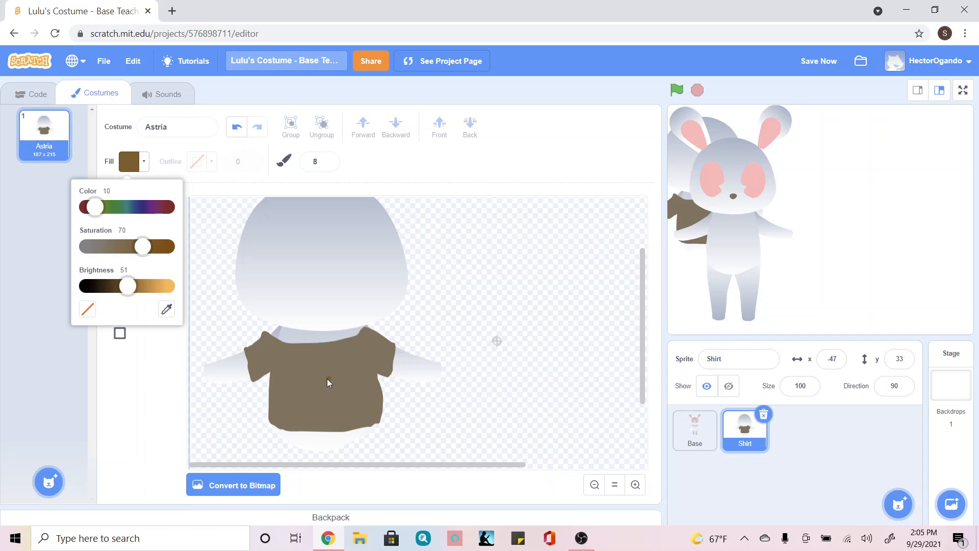
# Try a hand-painted star on the shirt's front, and undo both the star and the painted shirt
pyautogui.moveTo(323, 384); pyautogui.dragTo(307, 376)
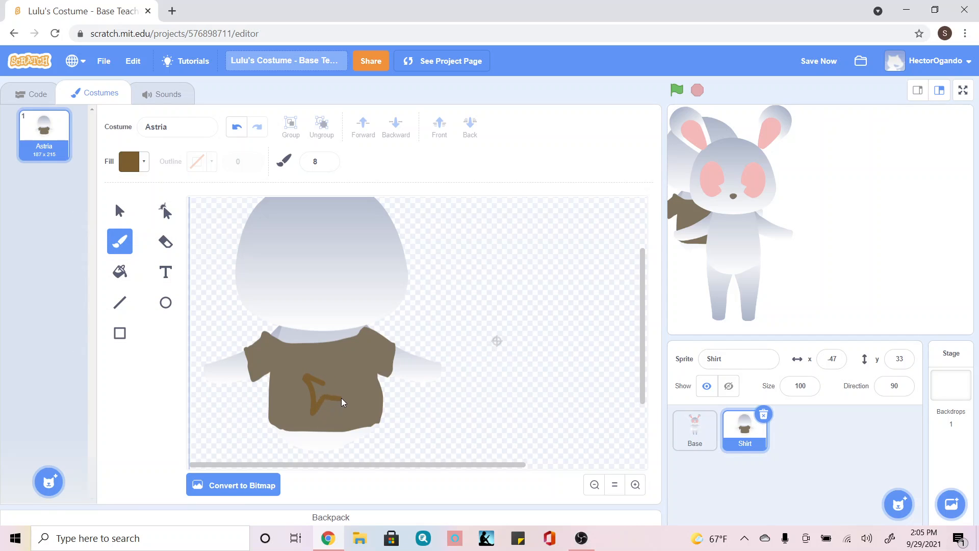
pyautogui.moveTo(330, 378); pyautogui.dragTo(323, 381)
pyautogui.click(237, 130)
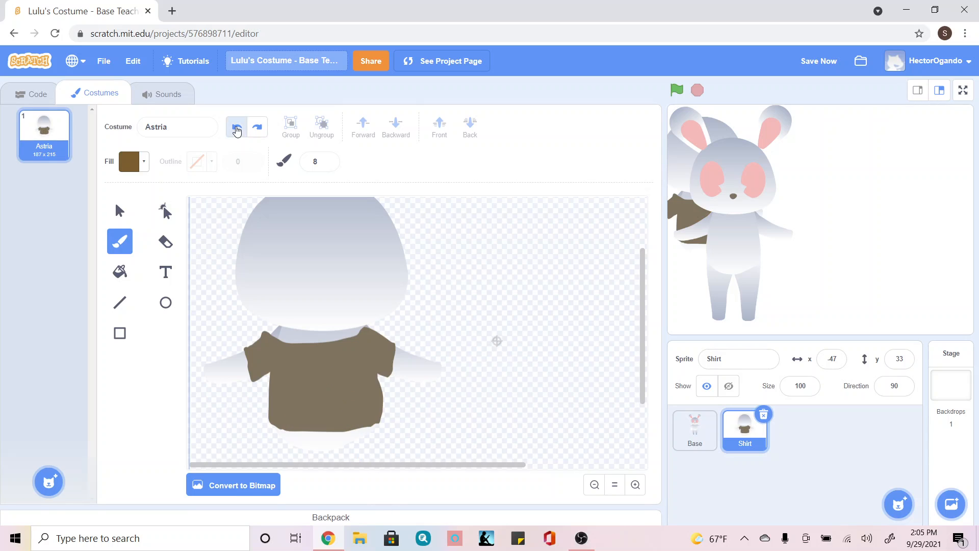
pyautogui.click(237, 129)
pyautogui.click(237, 129)
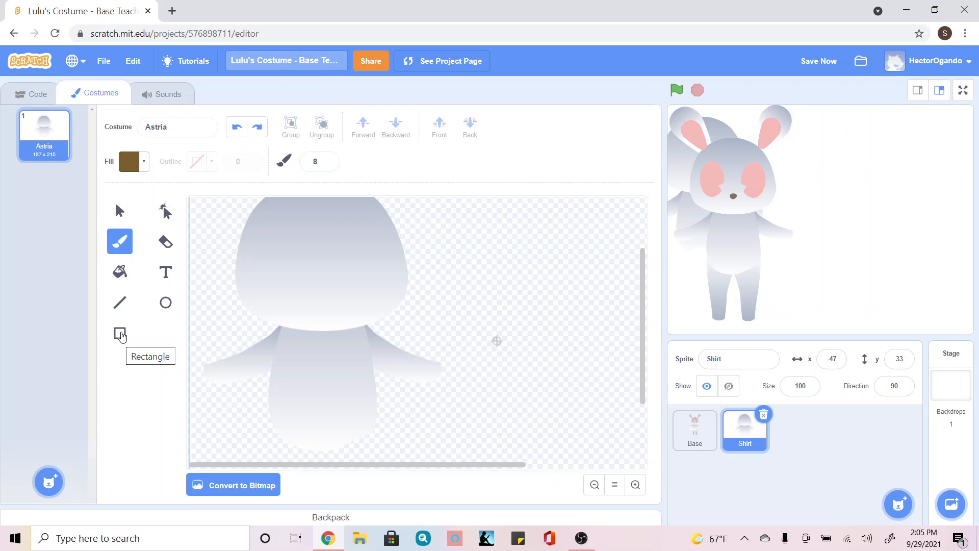
# Draw a brown rectangle without outline over the torso and bend its upper edge down into a curved neckline
pyautogui.click(120, 335)
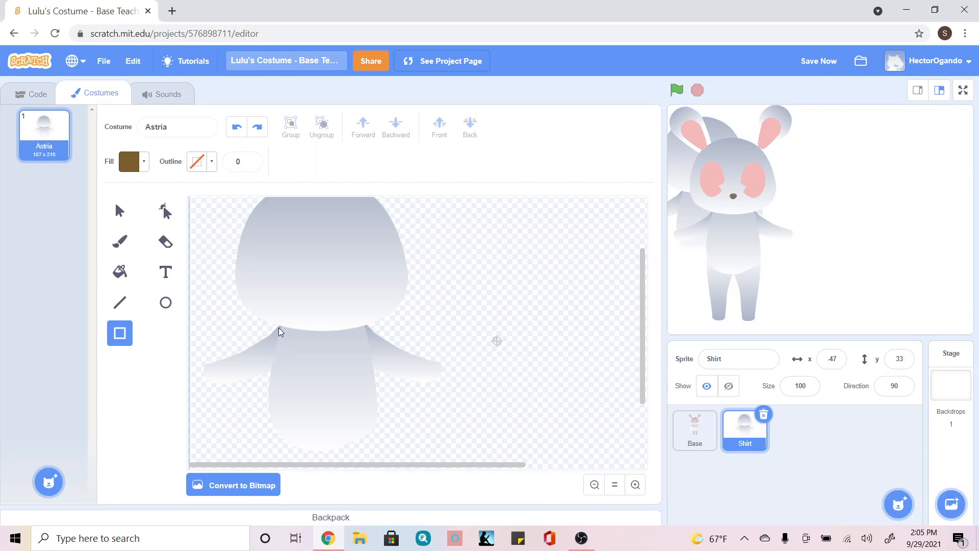
pyautogui.moveTo(278, 329); pyautogui.dragTo(333, 411)
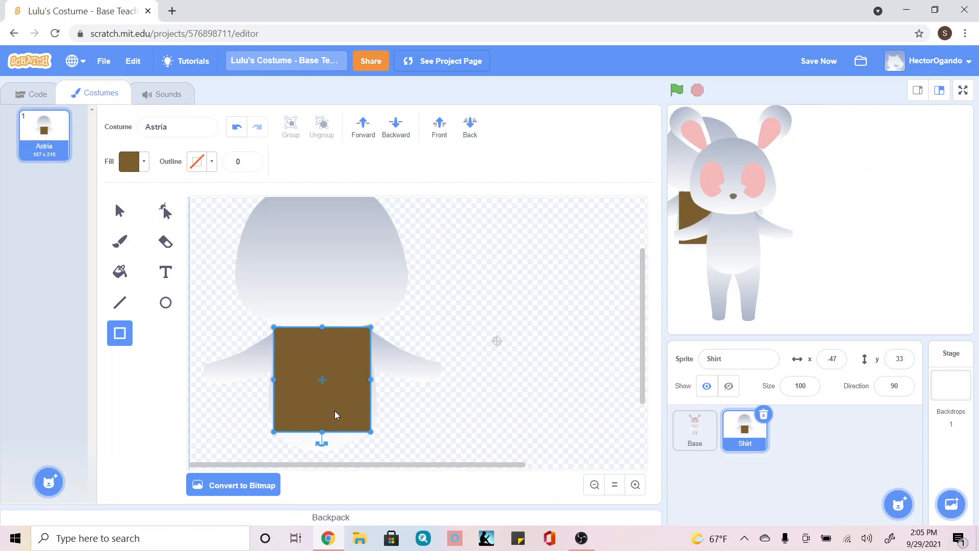
pyautogui.click(166, 211)
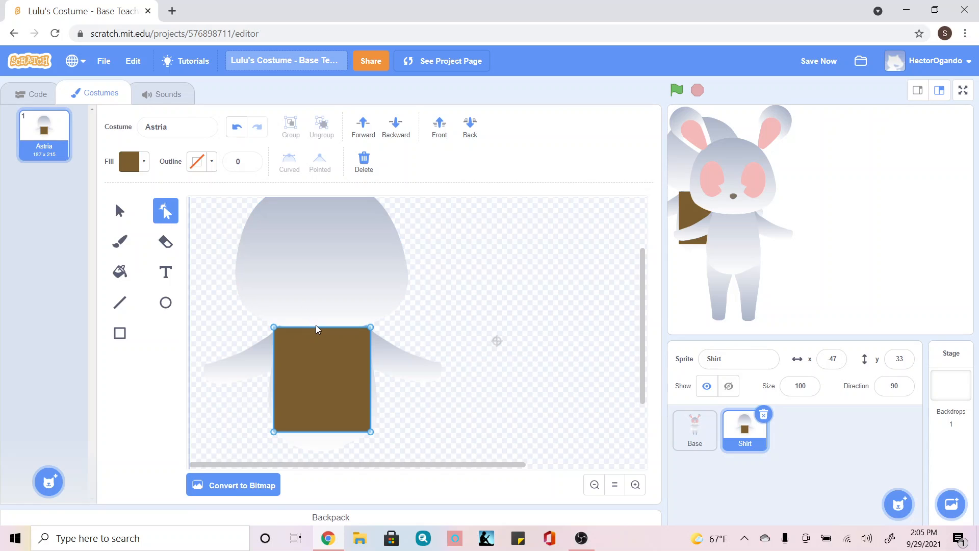
pyautogui.moveTo(317, 327)
pyautogui.mouseDown()
pyautogui.moveTo(317, 341)
pyautogui.moveTo(325, 337)
pyautogui.mouseUp()
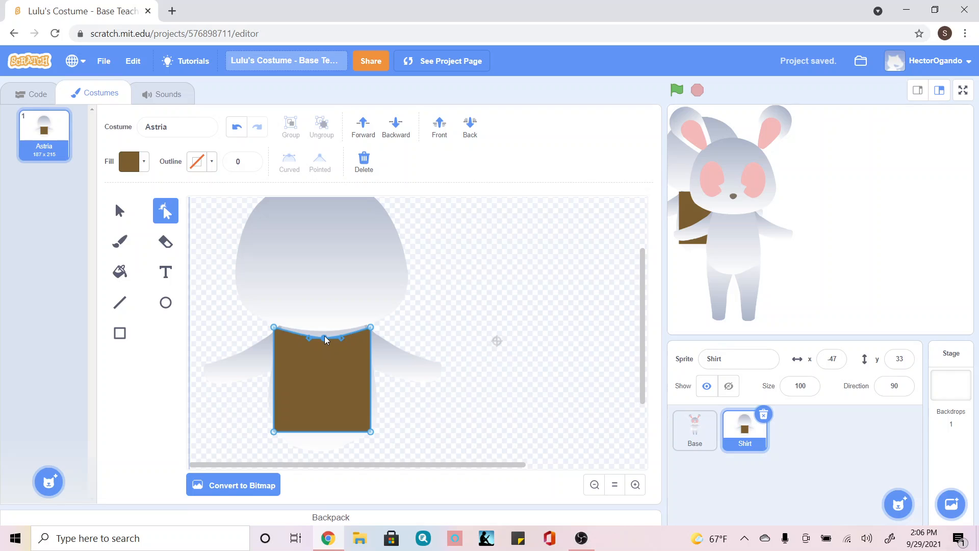
pyautogui.click(324, 337)
# Move the rectangle's upper corners slightly inward and curve its lower and side edges outward to follow the torso
pyautogui.moveTo(275, 325); pyautogui.dragTo(278, 326)
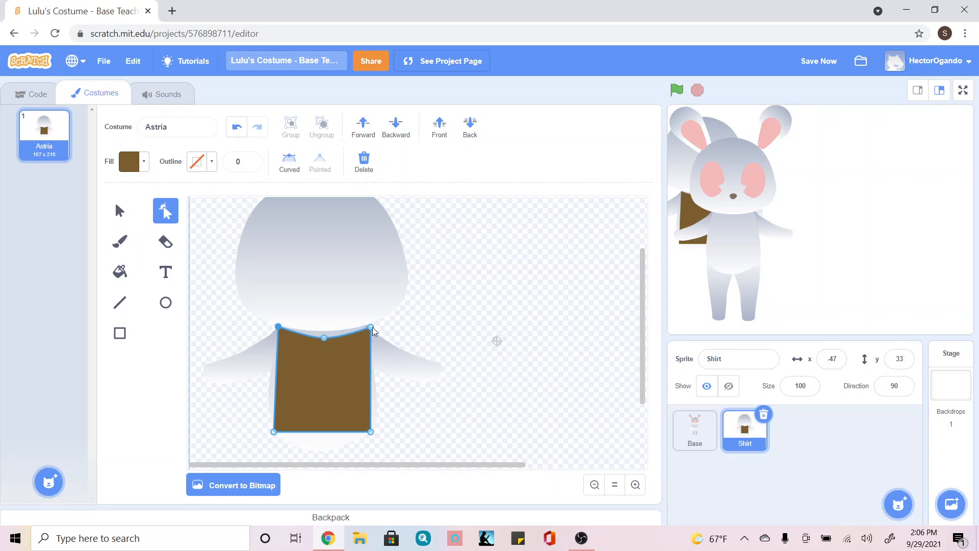
pyautogui.moveTo(371, 327); pyautogui.dragTo(368, 327)
pyautogui.moveTo(322, 432); pyautogui.dragTo(320, 444)
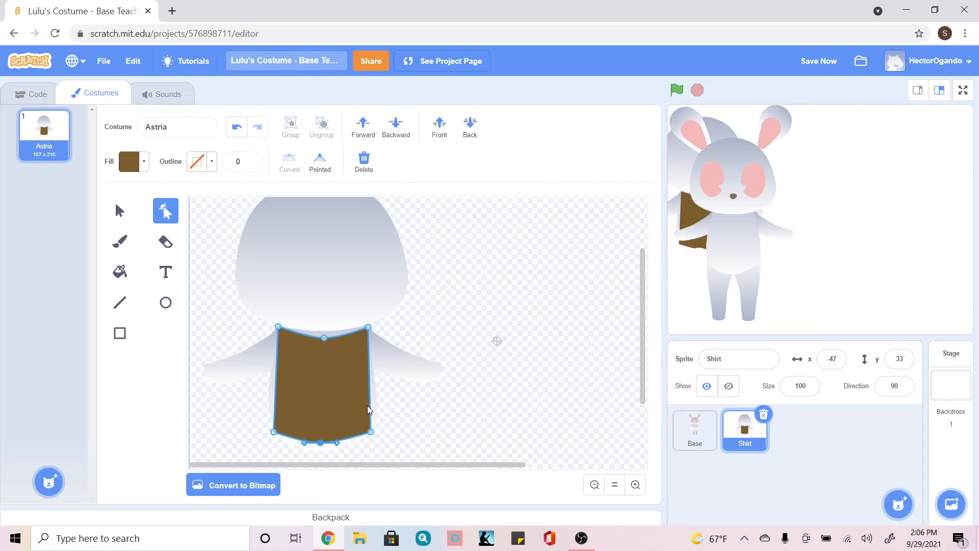
pyautogui.moveTo(368, 405); pyautogui.dragTo(375, 407)
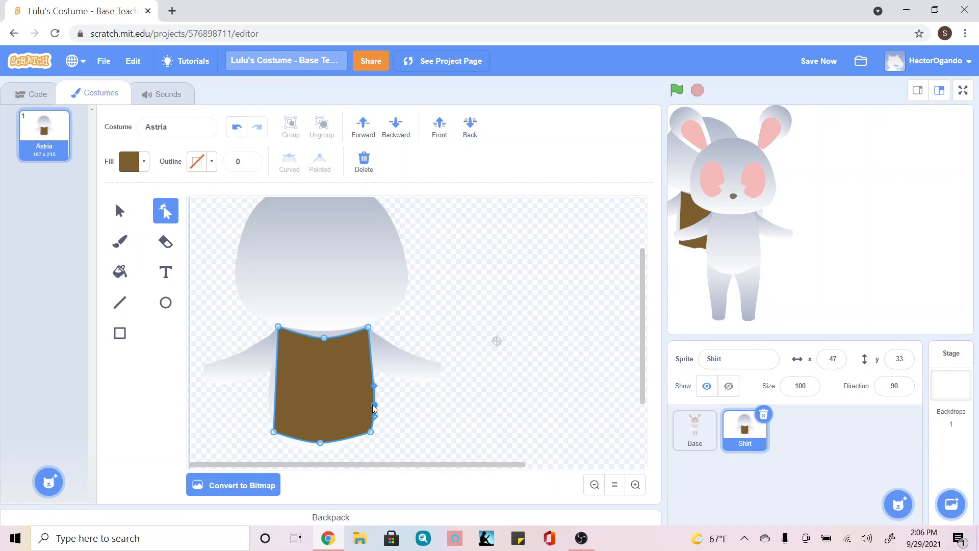
pyautogui.click(277, 390)
pyautogui.moveTo(276, 390); pyautogui.dragTo(272, 390)
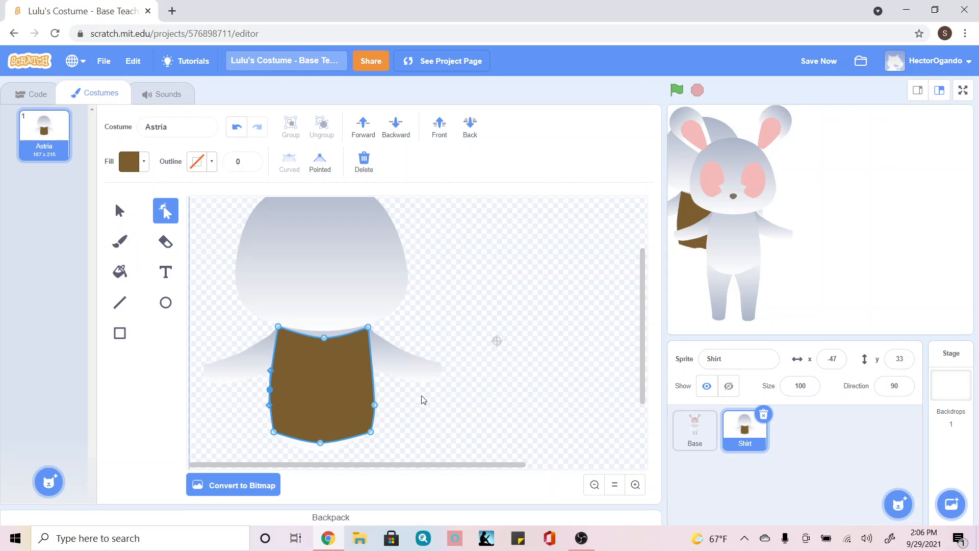
# Add points along the shirt's right edge and pull them outward over the arm to shape a short sleeve
pyautogui.click(635, 485)
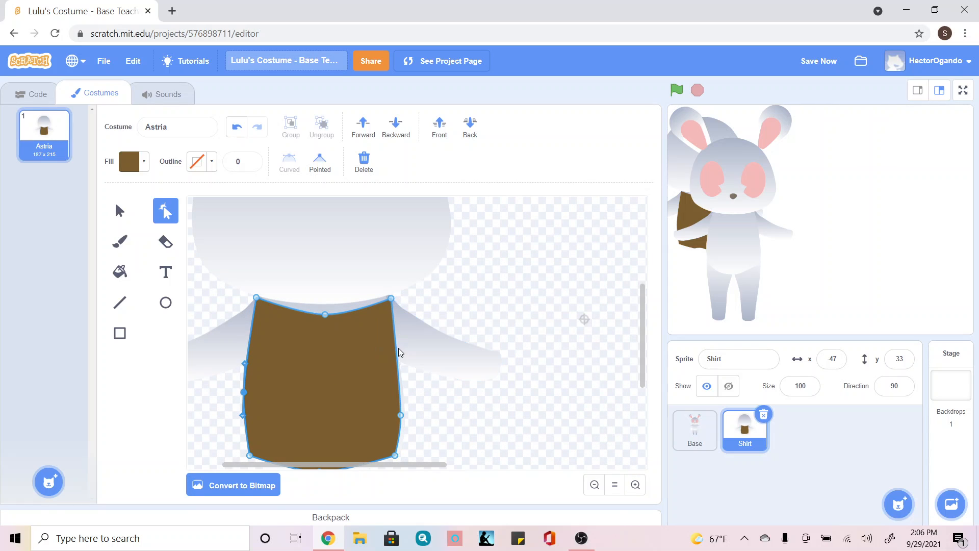
pyautogui.click(397, 362)
pyautogui.click(395, 337)
pyautogui.click(392, 303)
pyautogui.moveTo(395, 338); pyautogui.dragTo(432, 370)
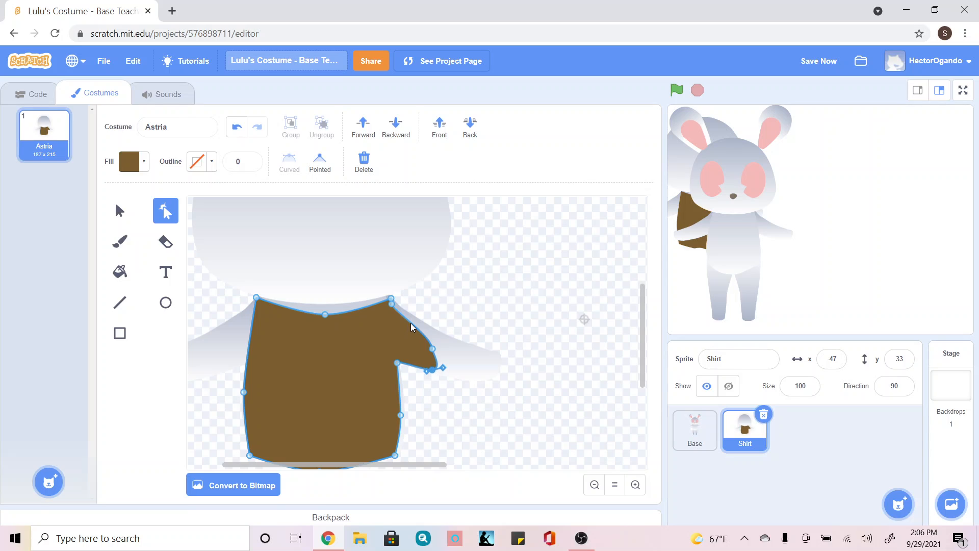
pyautogui.moveTo(412, 327); pyautogui.dragTo(396, 305)
pyautogui.click(391, 304)
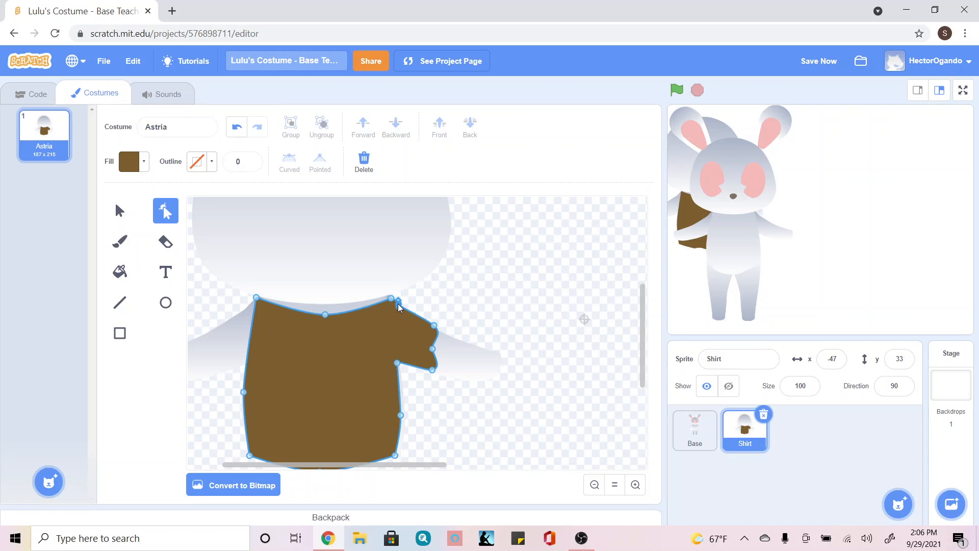
# Remove the extra middle point from the right sleeve's cuff and move the point beside the neckline outward along the shoulder
pyautogui.click(398, 305)
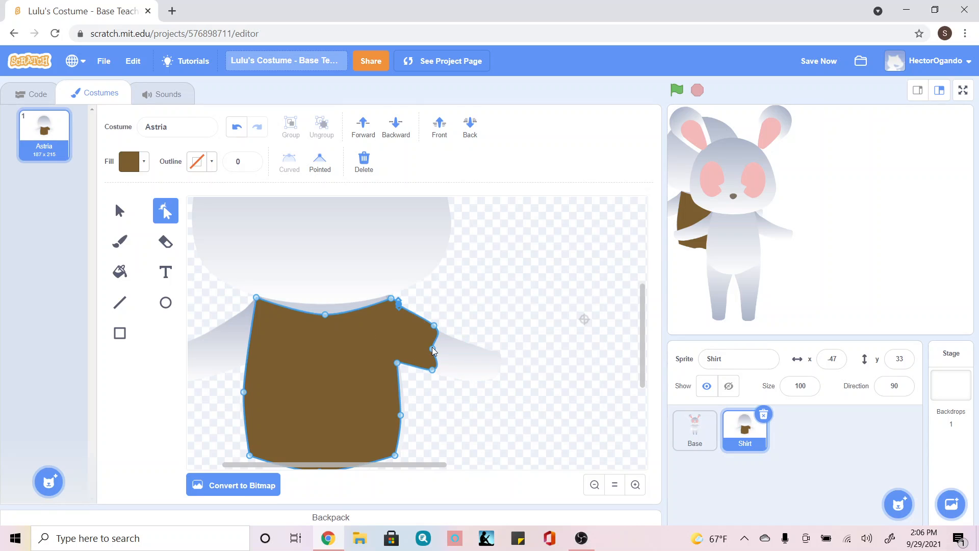
pyautogui.click(364, 160)
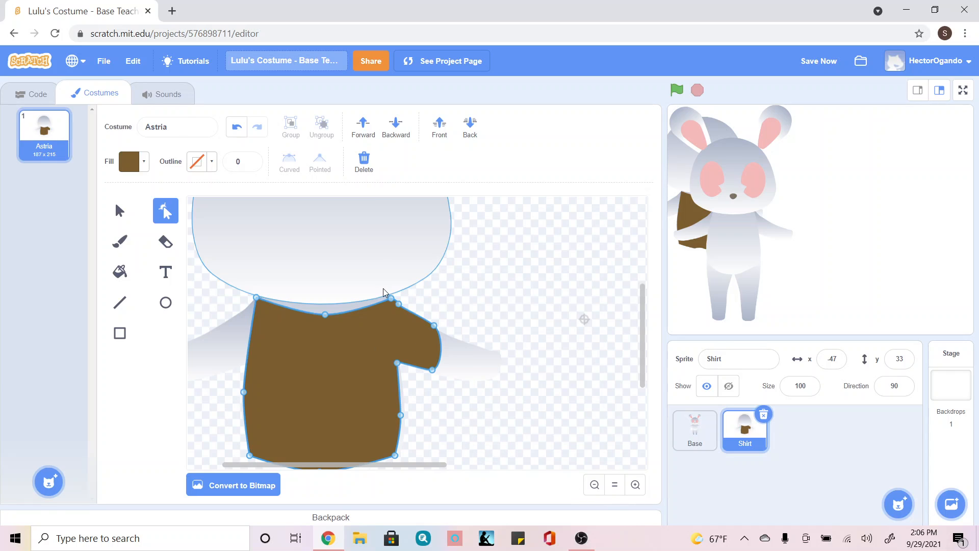
pyautogui.moveTo(401, 306); pyautogui.dragTo(413, 309)
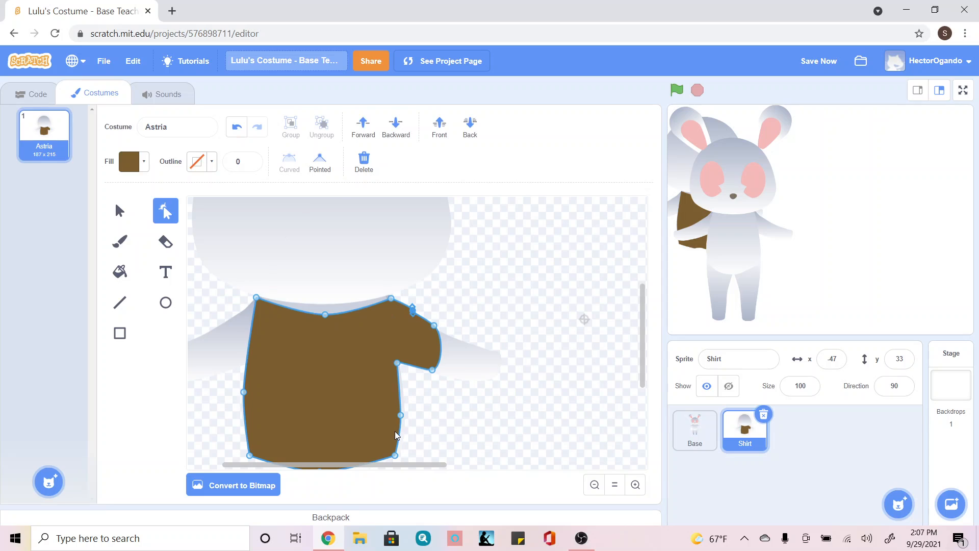
# Add points along the shirt's left edge, pull them over the arm into a short sleeve, and remove the cuff's extra point
pyautogui.moveTo(405, 470); pyautogui.dragTo(372, 471)
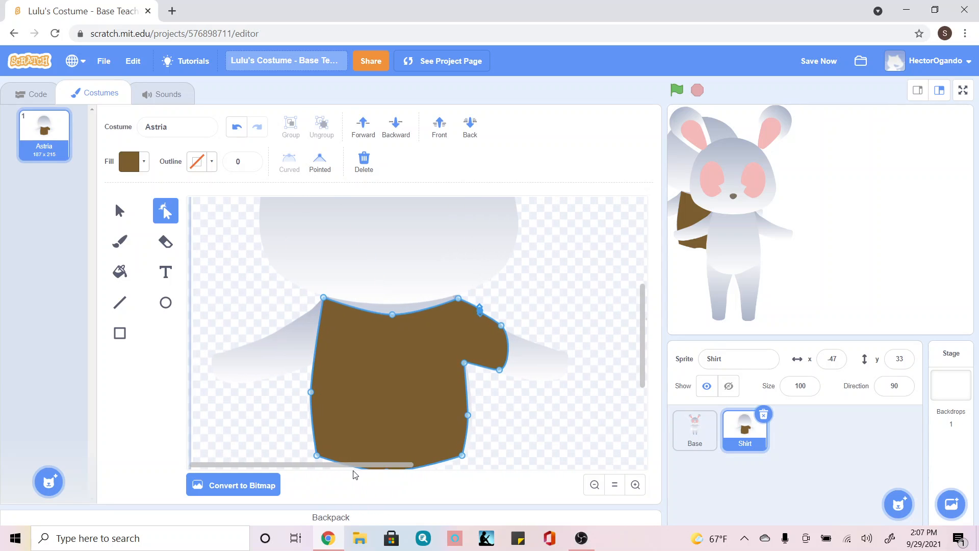
pyautogui.click(315, 361)
pyautogui.click(323, 304)
pyautogui.moveTo(317, 332); pyautogui.dragTo(283, 379)
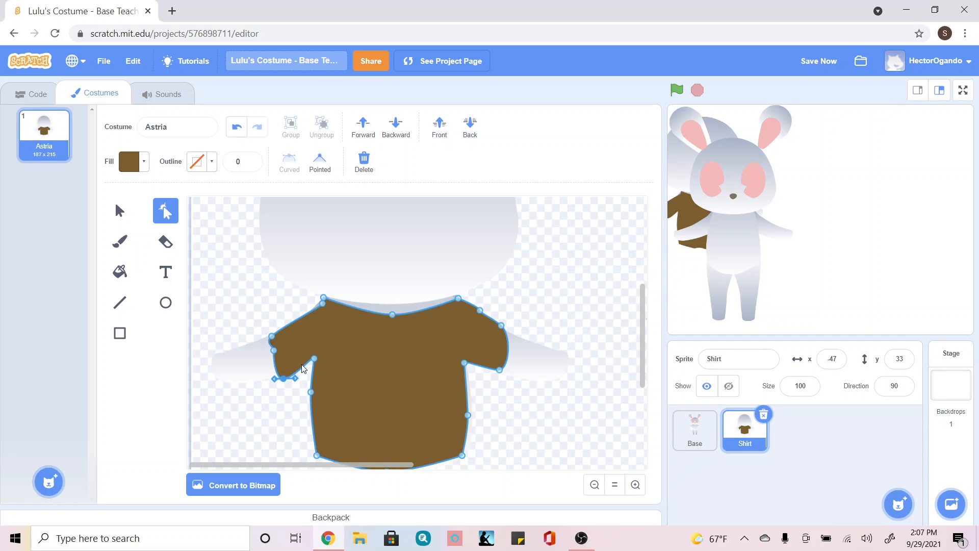
pyautogui.click(274, 350)
pyautogui.click(365, 160)
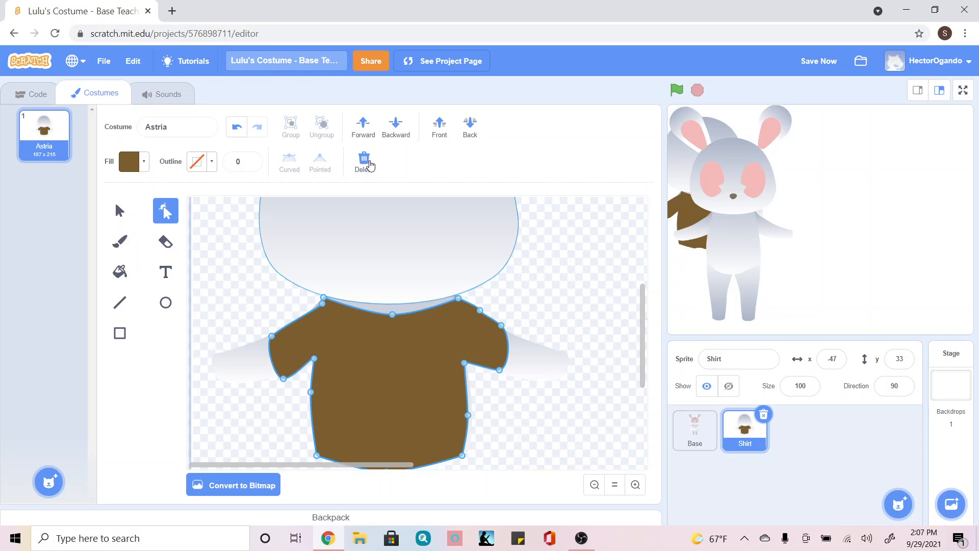
# Delete the rabbit's head and the torso behind the brown shirt
pyautogui.click(594, 491)
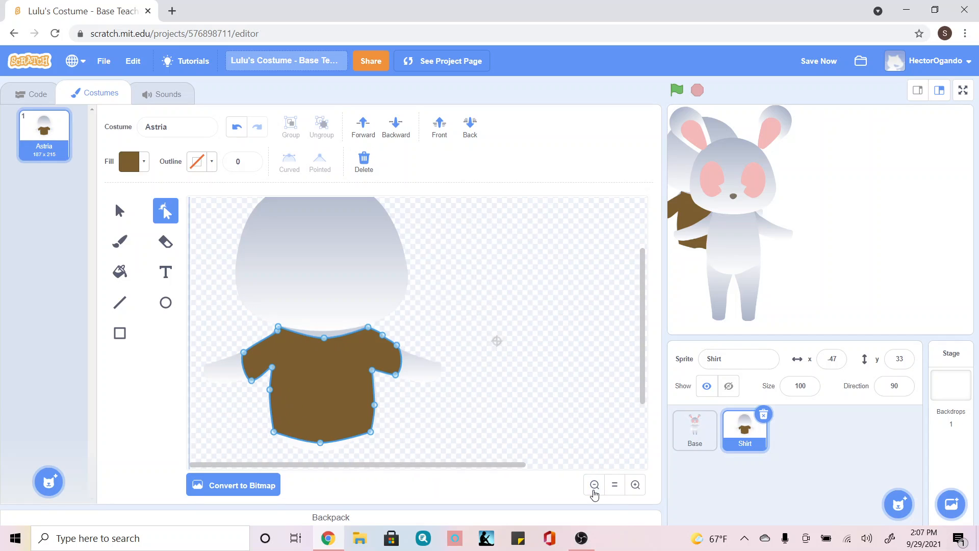
pyautogui.click(594, 491)
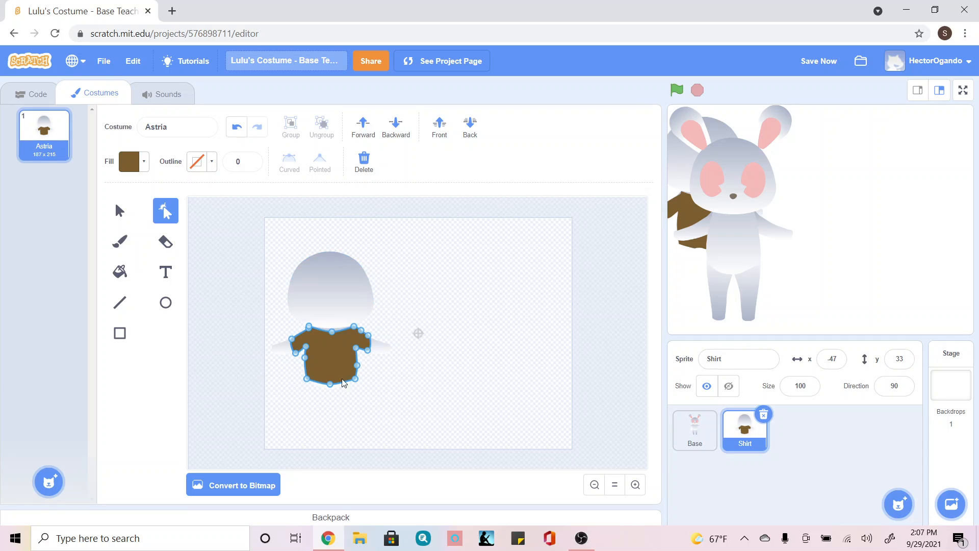
pyautogui.click(124, 216)
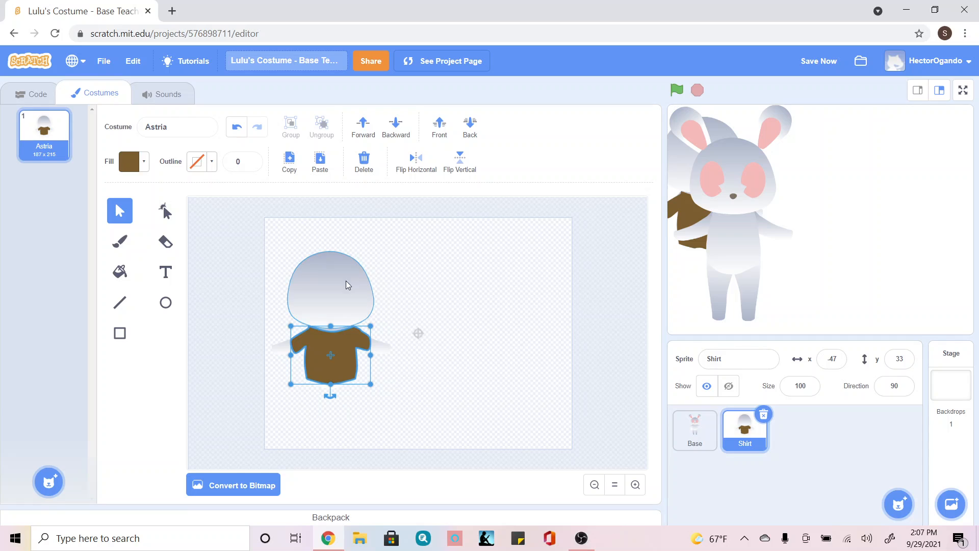
pyautogui.click(329, 283)
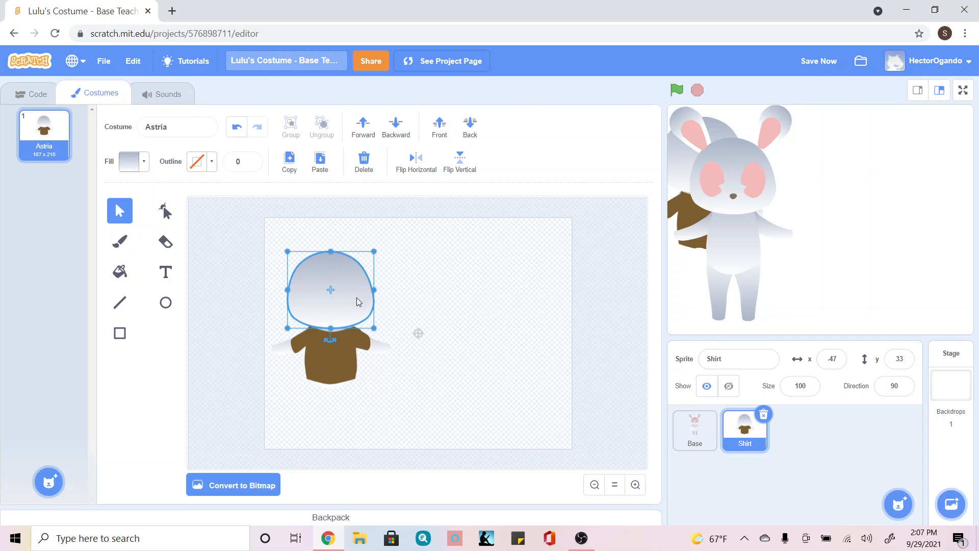
pyautogui.click(363, 168)
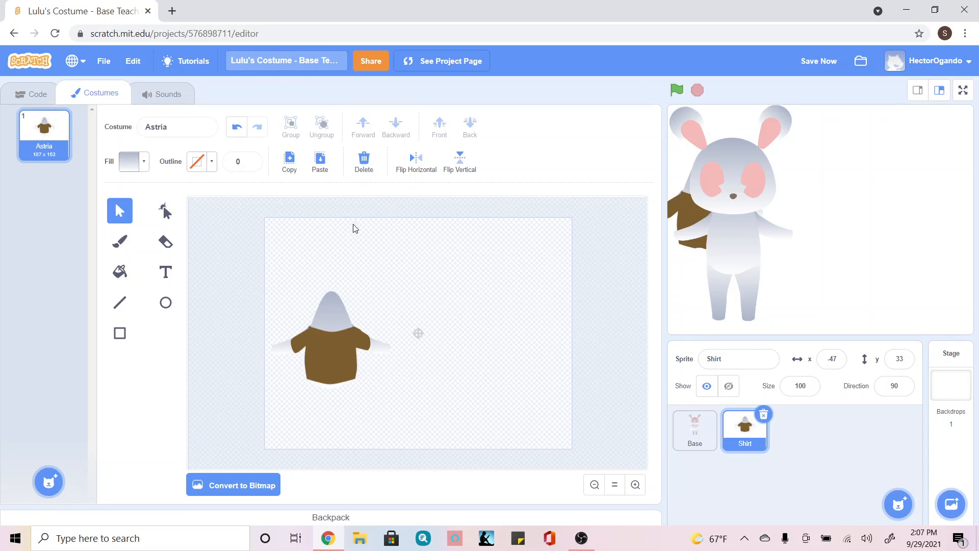
pyautogui.click(331, 311)
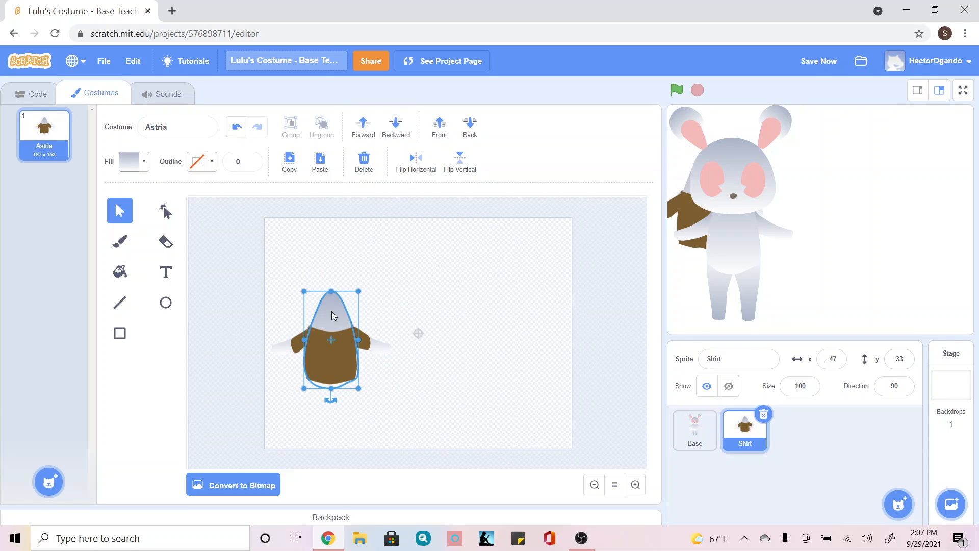
pyautogui.click(364, 162)
# Delete both rabbit arms so only the brown shirt remains in the costume
pyautogui.click(382, 341)
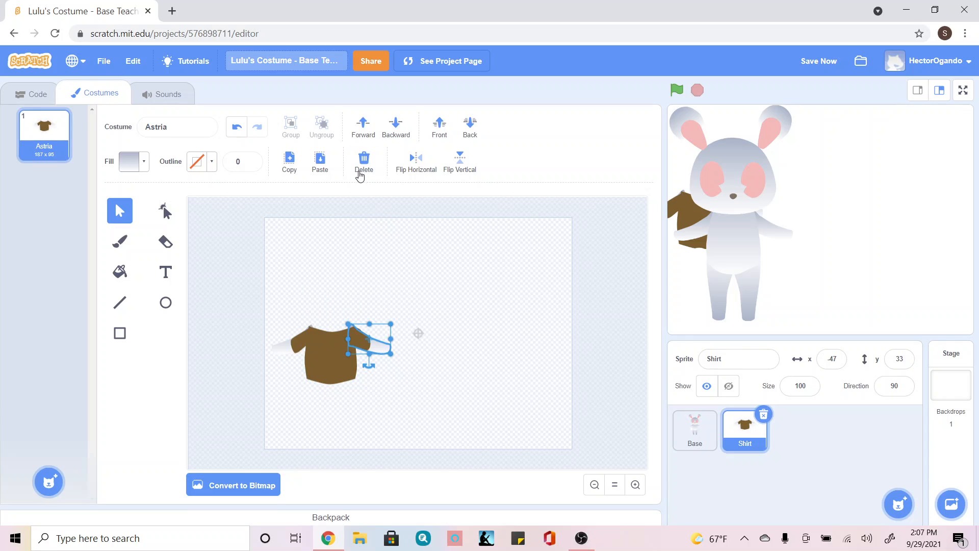
pyautogui.click(363, 169)
pyautogui.click(280, 345)
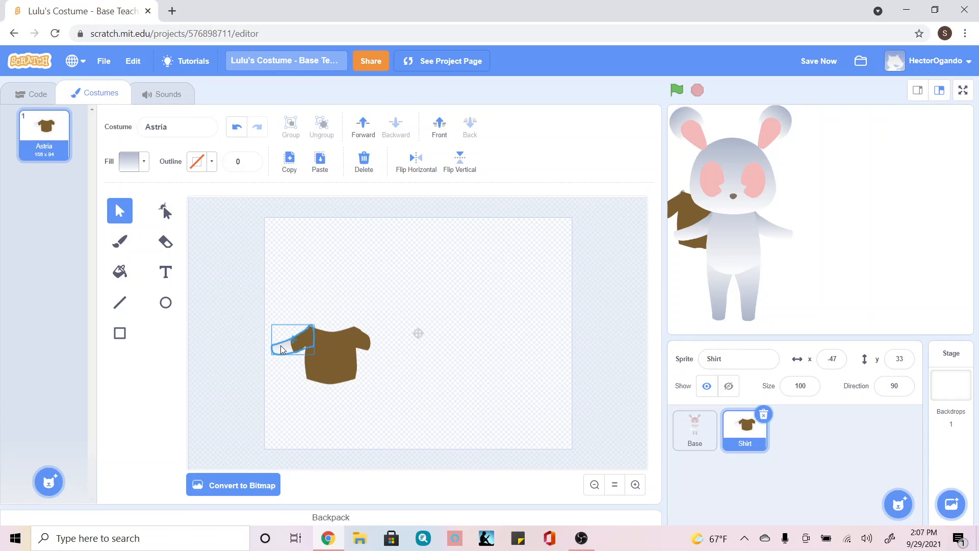
pyautogui.click(362, 166)
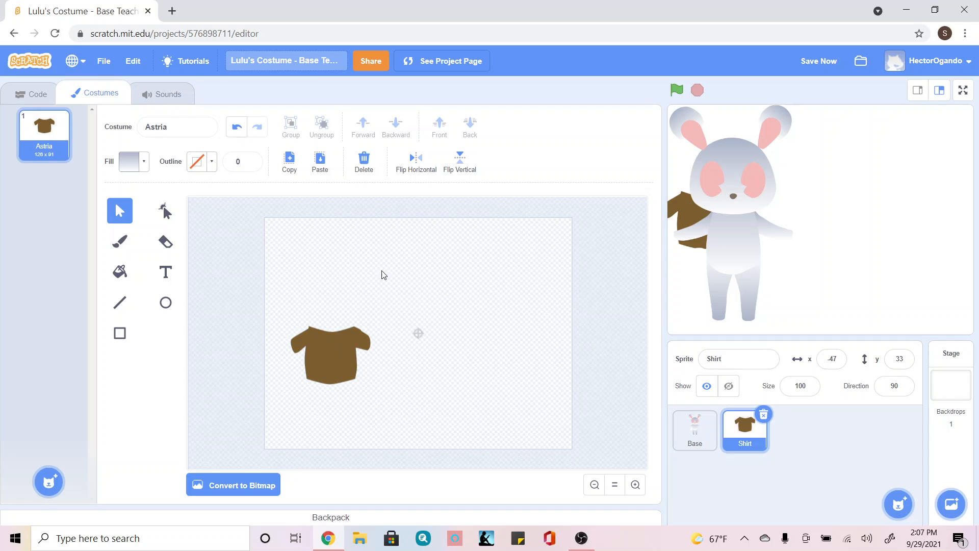